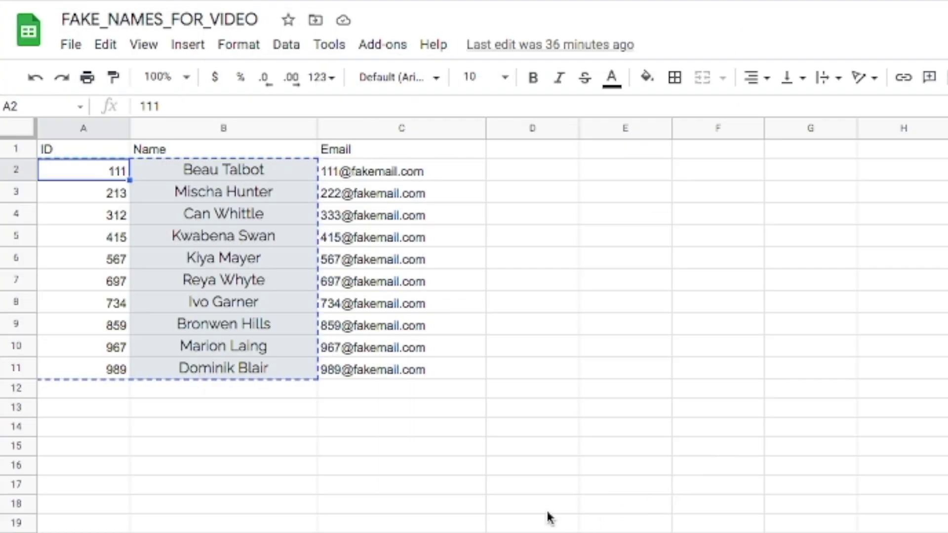
Copy the student IDs and names in A2:B11 and return to the student-ordering form.
left_click(348, 505)
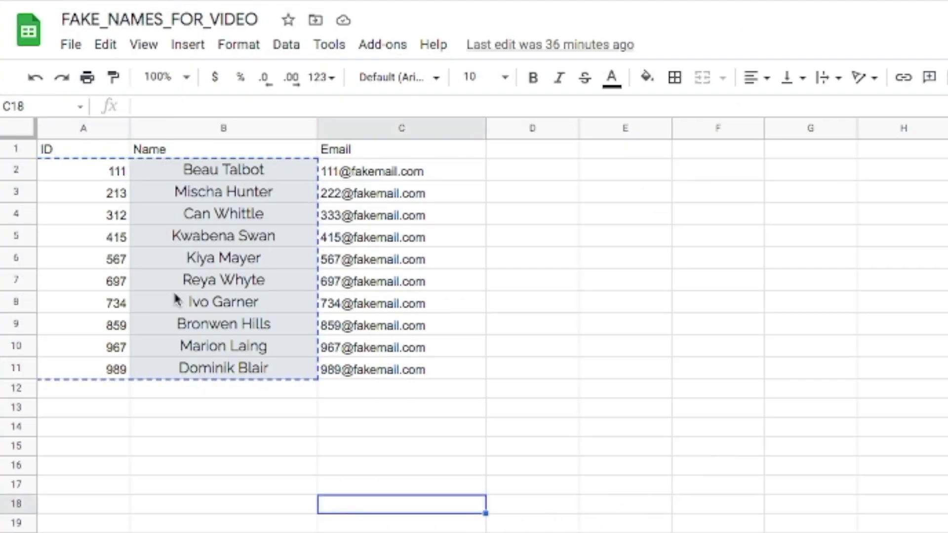
left_click(101, 175)
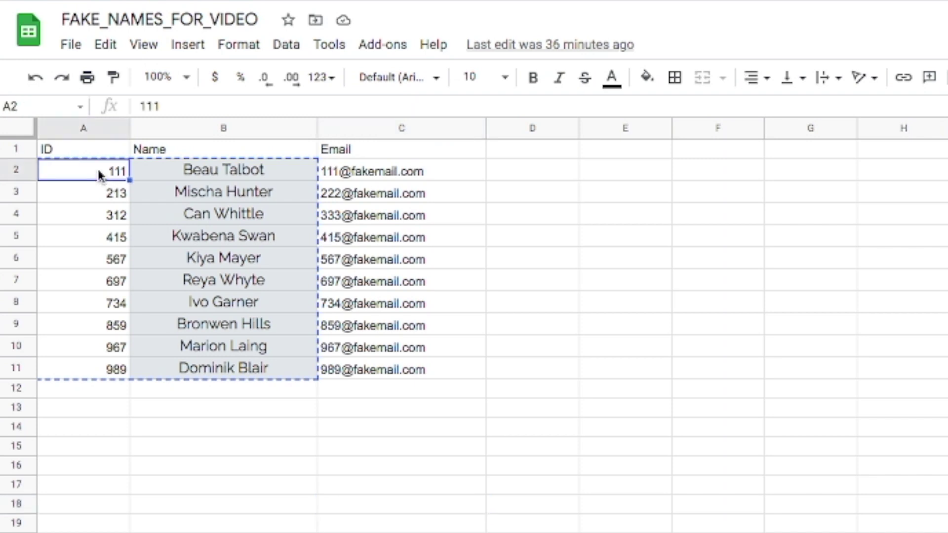
left_click(242, 366, "shift")
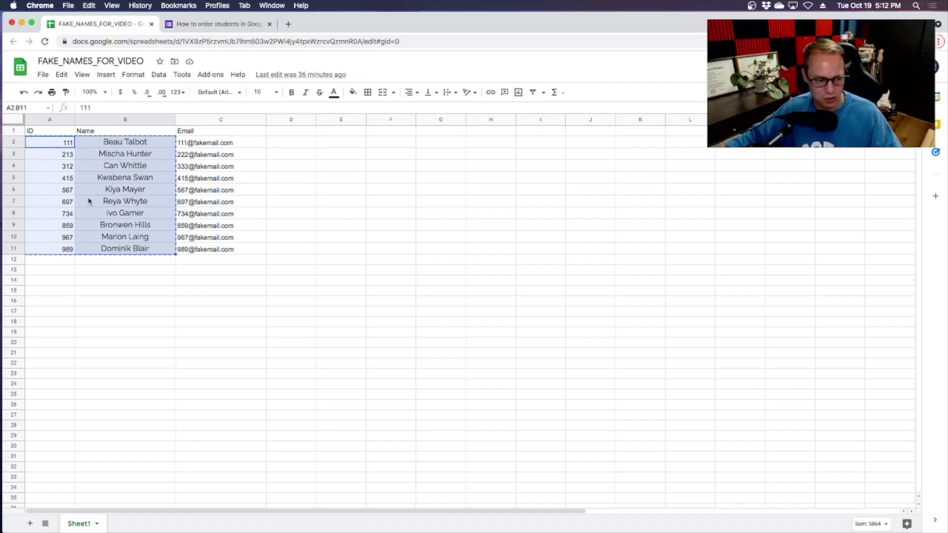
right_click(159, 193)
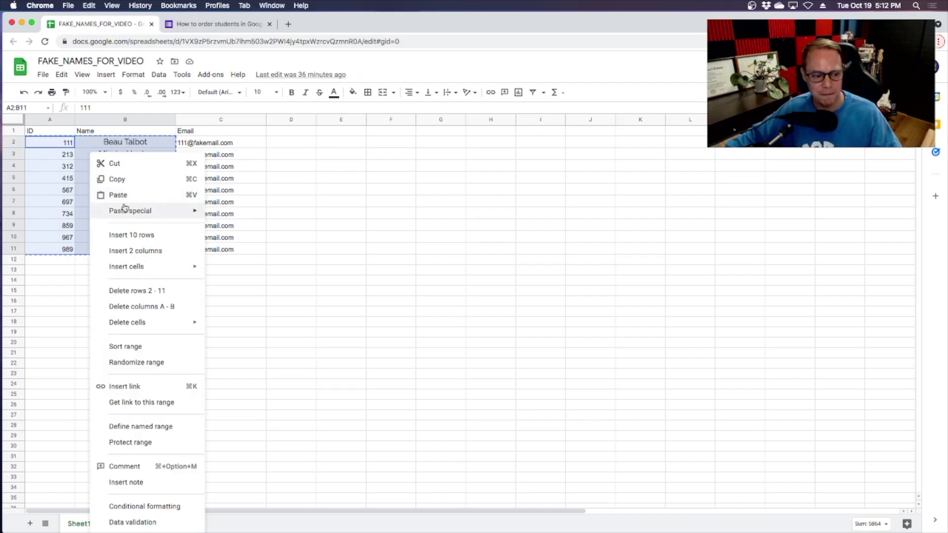
mouse_move(225, 297)
left_click(123, 181)
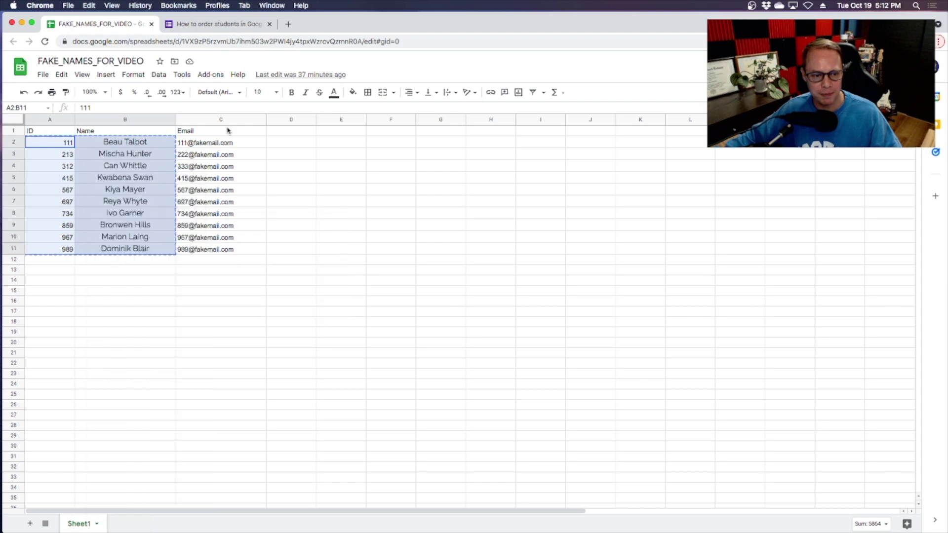
left_click(202, 25)
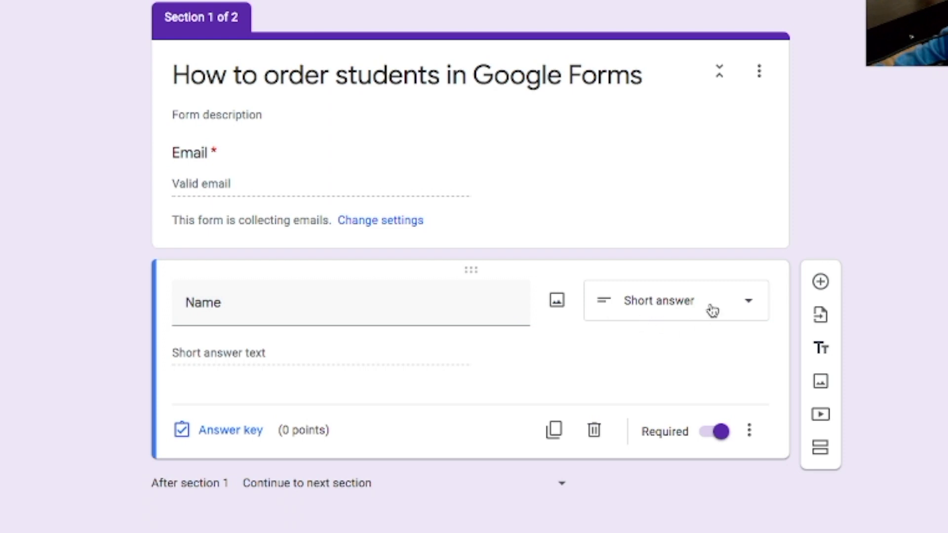
Change the Name question to a Dropdown and paste the ten ID-and-name entries as its options.
left_click(745, 302)
left_click(658, 370)
left_click(234, 352)
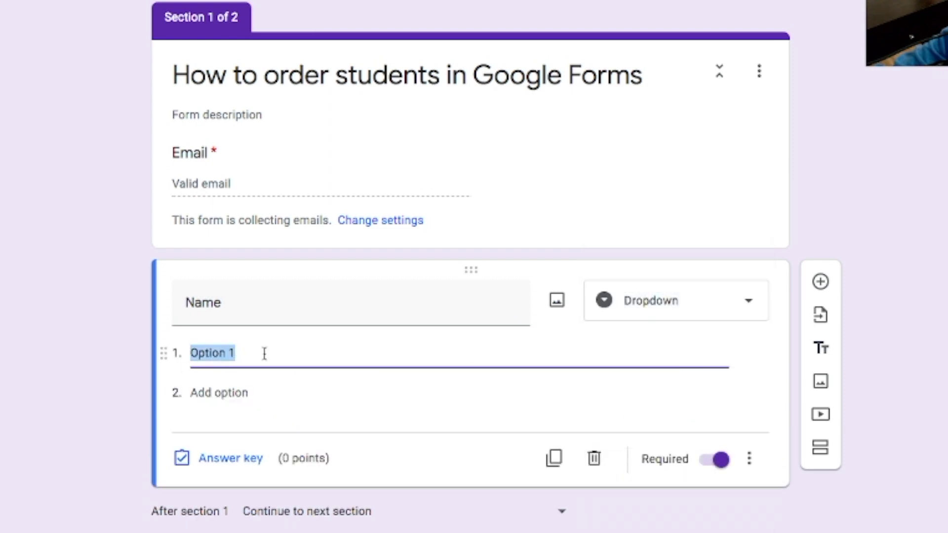
right_click(189, 352)
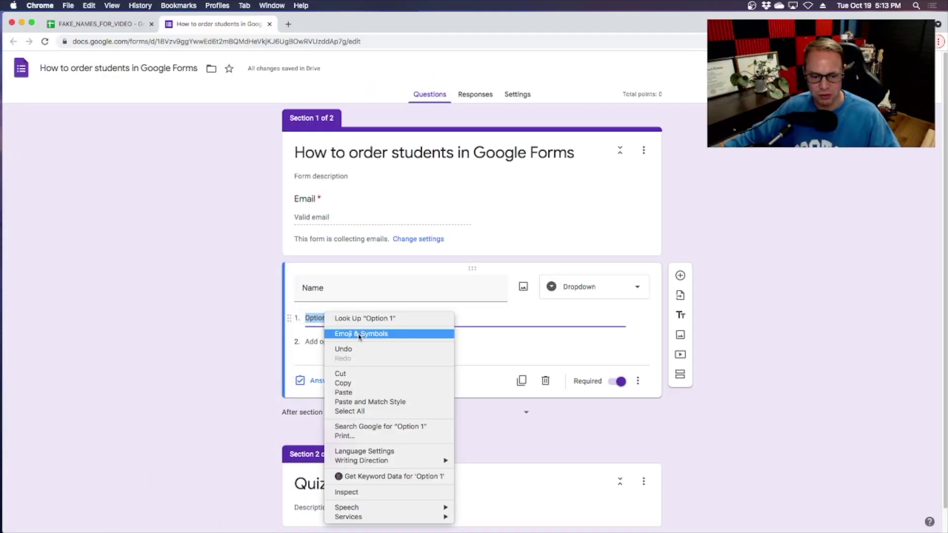
left_click(344, 393)
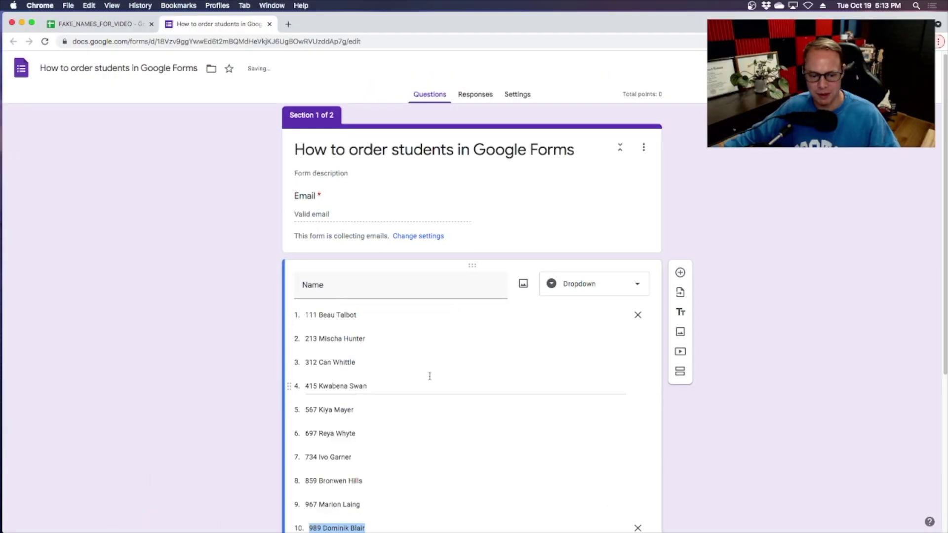
Make the Name dropdown required and open the live form preview.
scroll(810, 356, "down", 2)
scroll(810, 355, "down", 2)
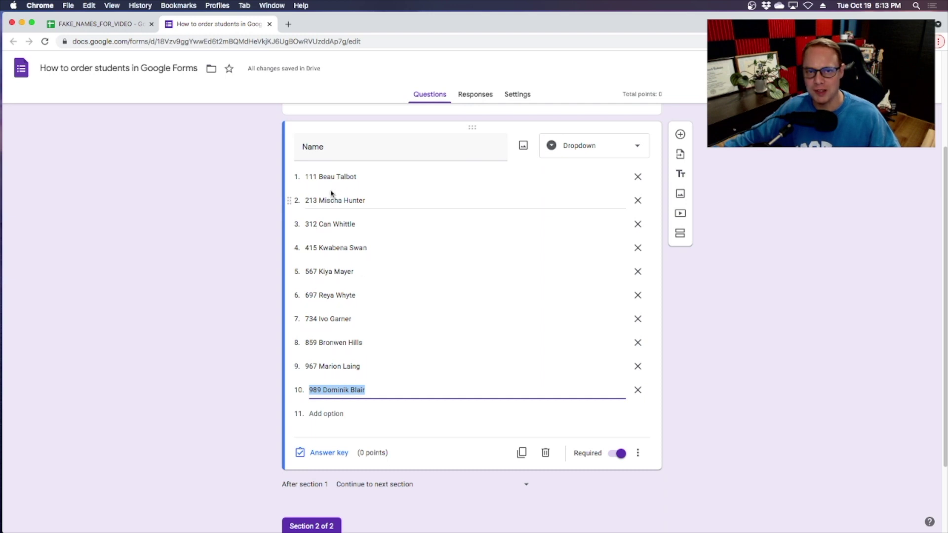
left_click(617, 458)
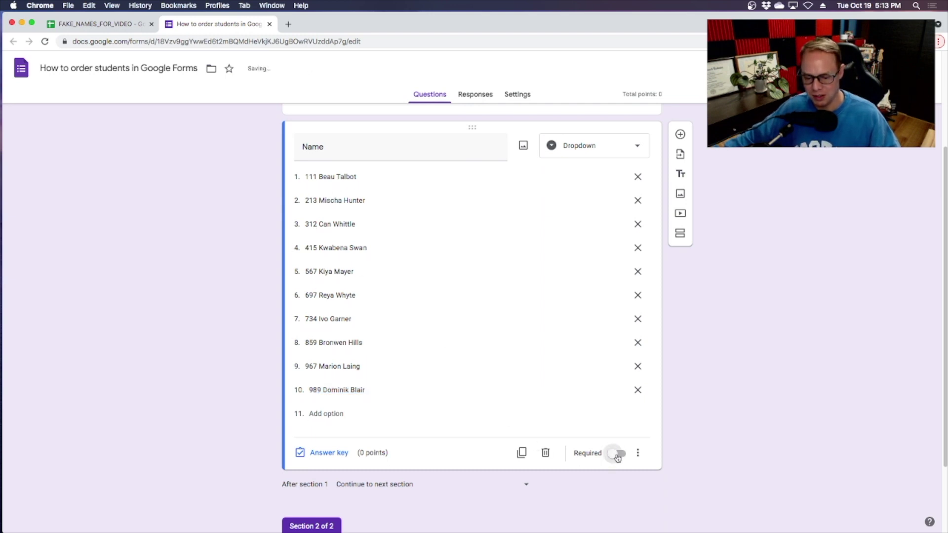
scroll(708, 352, "down", 2)
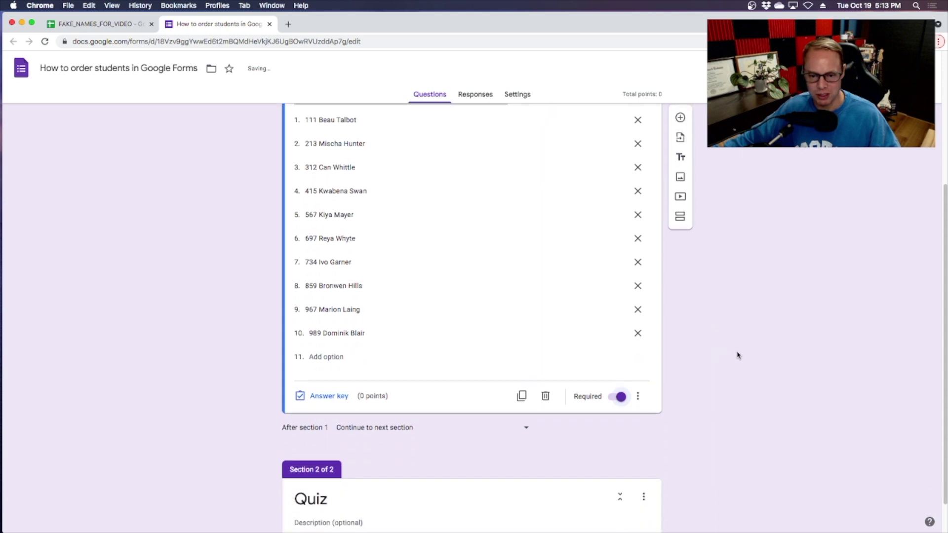
scroll(736, 353, "up", 3)
scroll(737, 353, "up", 3)
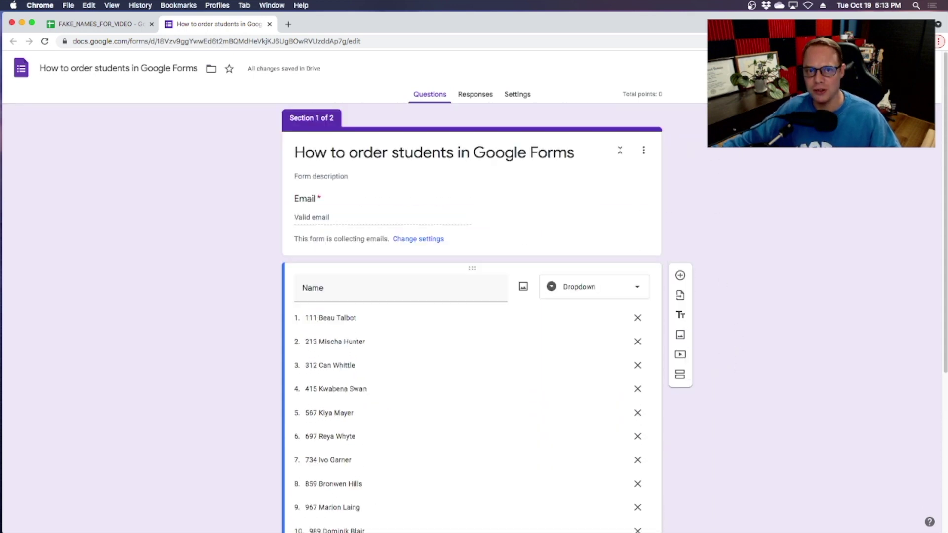
left_click(785, 68)
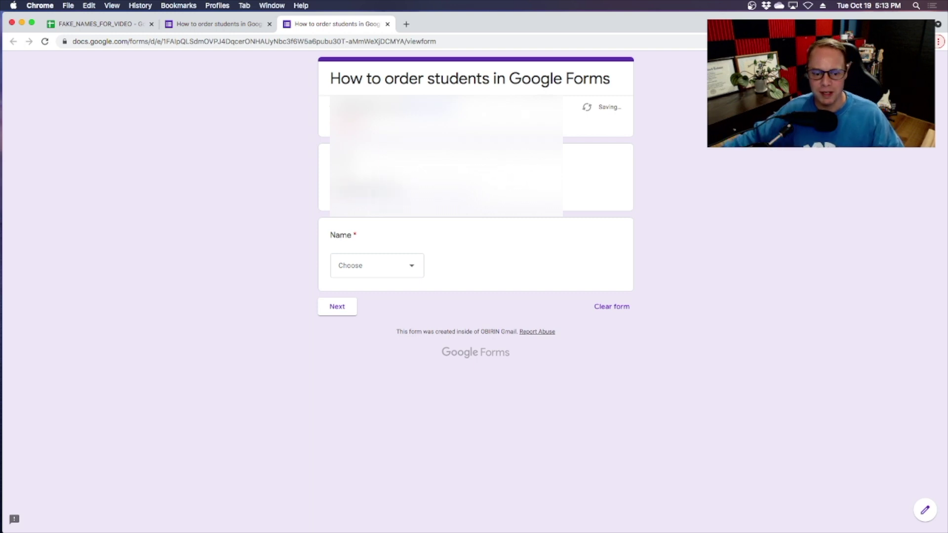
left_click(414, 271)
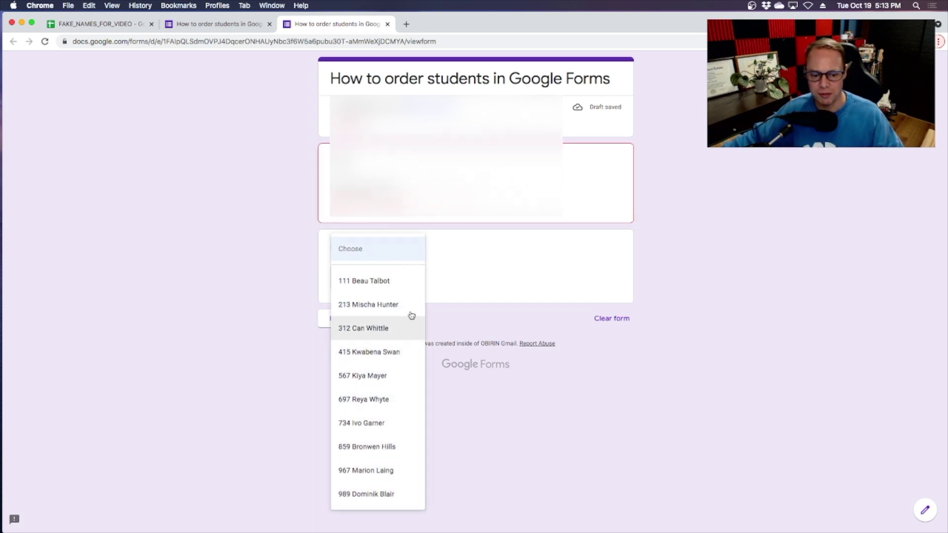
key("Escape")
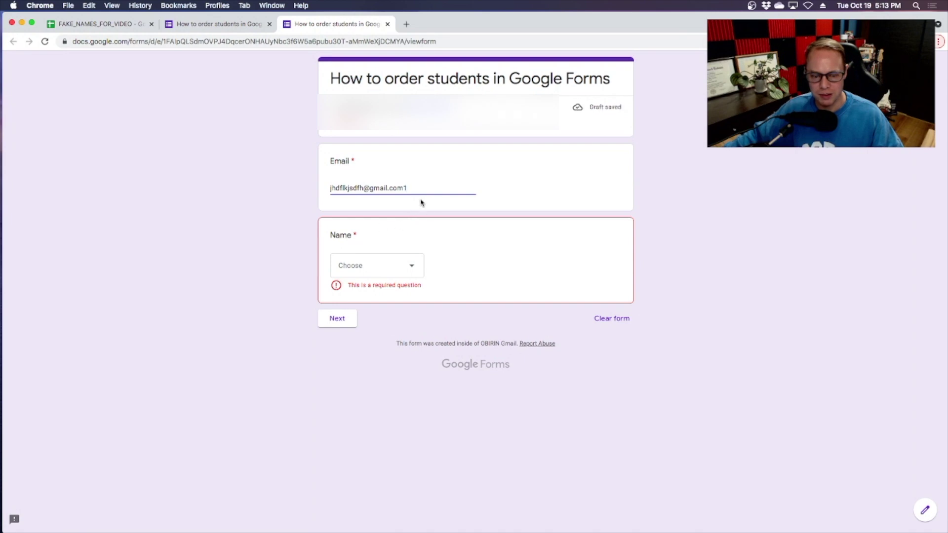
key("BackSpace")
left_click(417, 267)
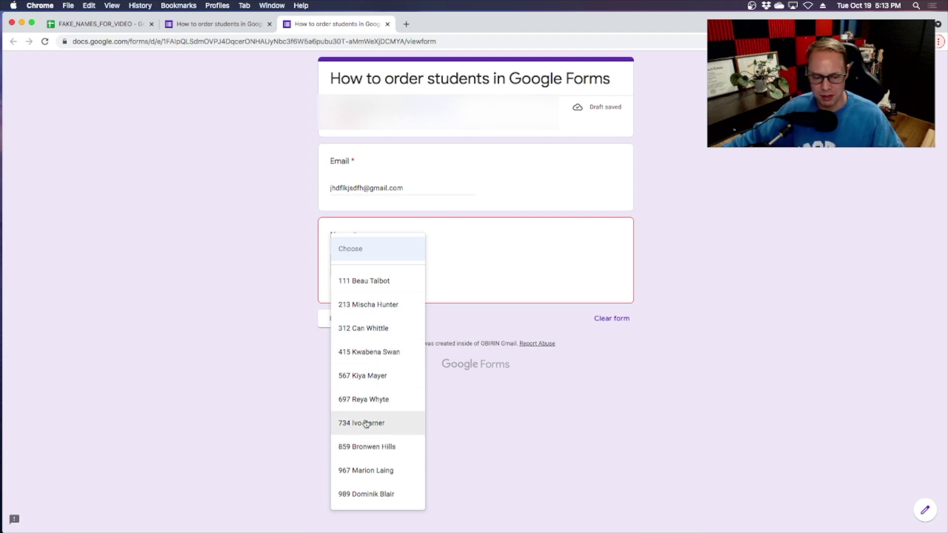
left_click(375, 471)
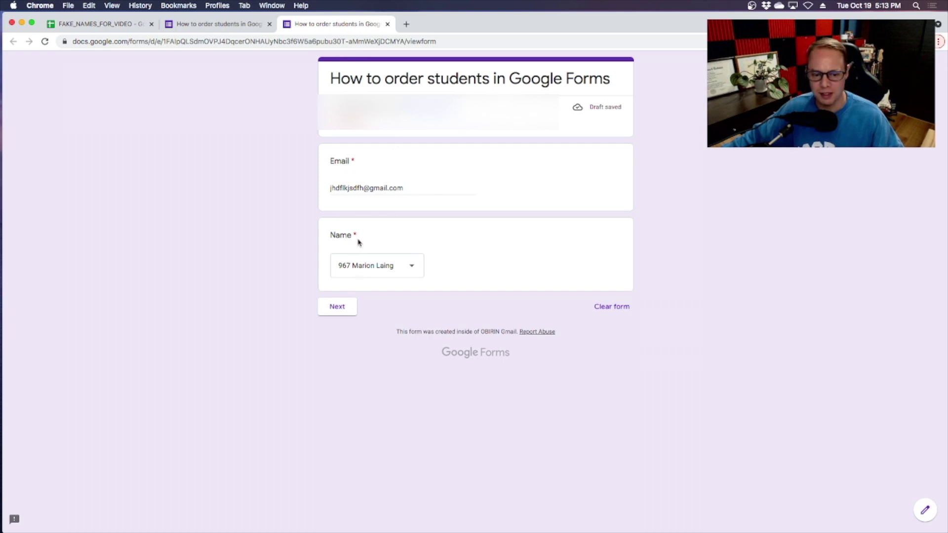
left_click(337, 307)
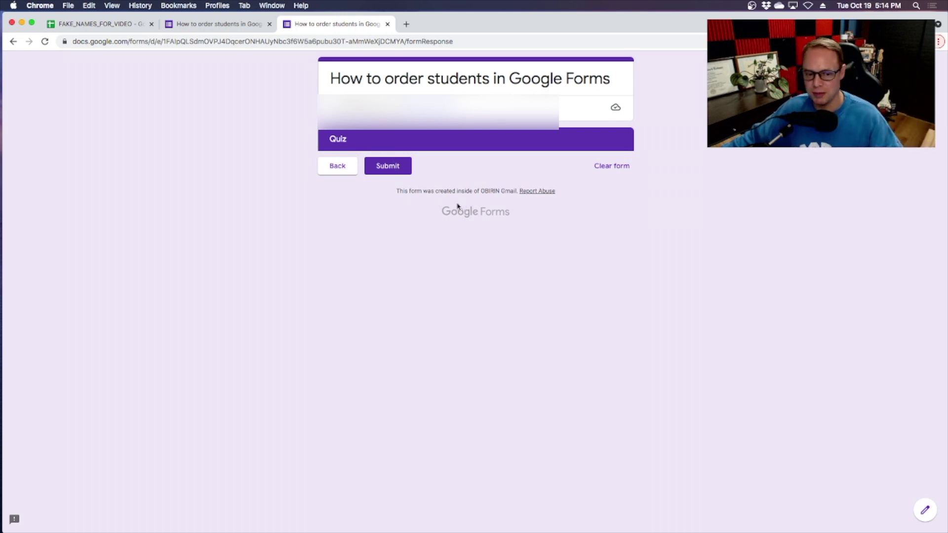
left_click(387, 166)
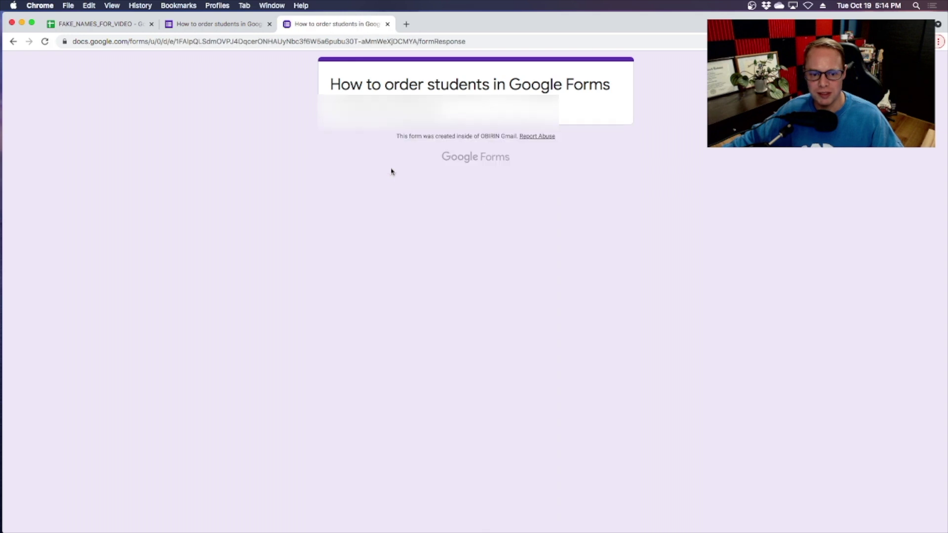
From the editor's Responses tab, create a new '(Responses)' spreadsheet linked to the form.
left_click(212, 24)
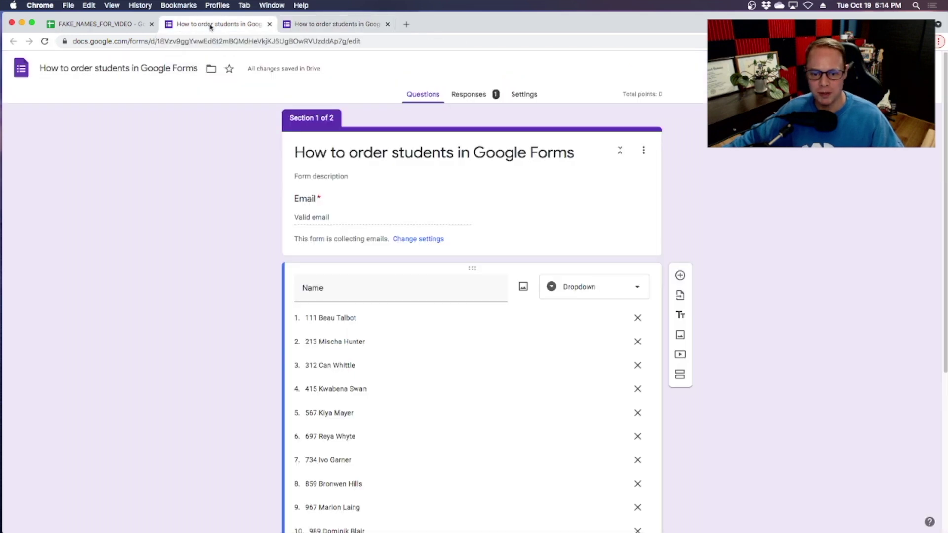
left_click(469, 95)
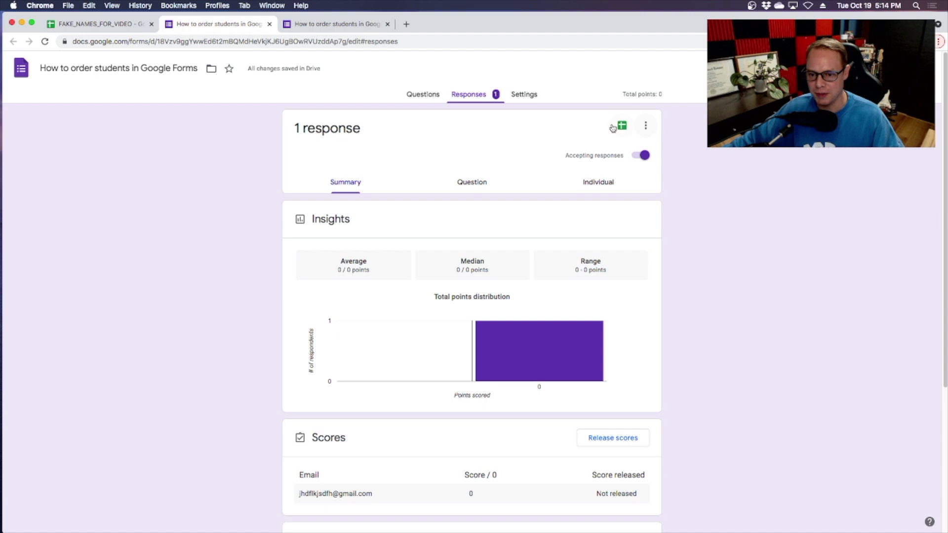
left_click(622, 126)
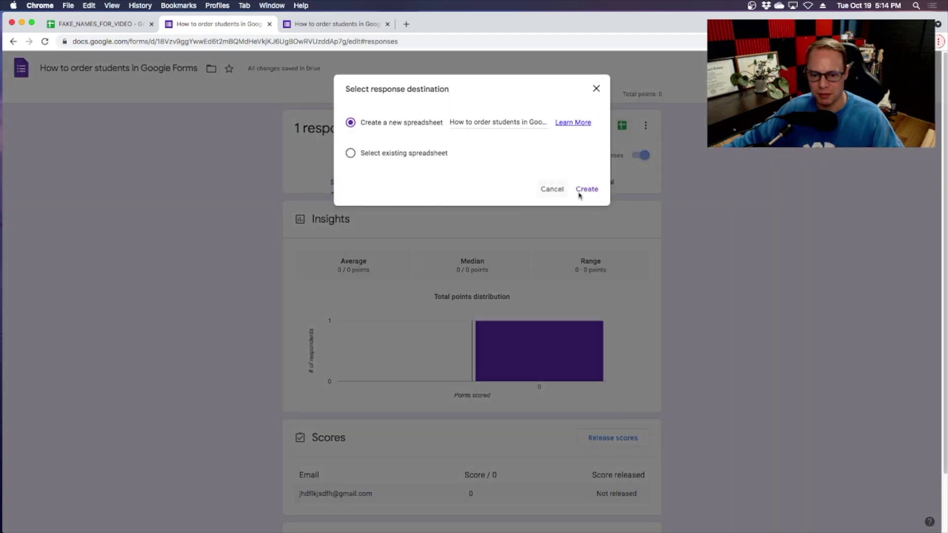
left_click(592, 190)
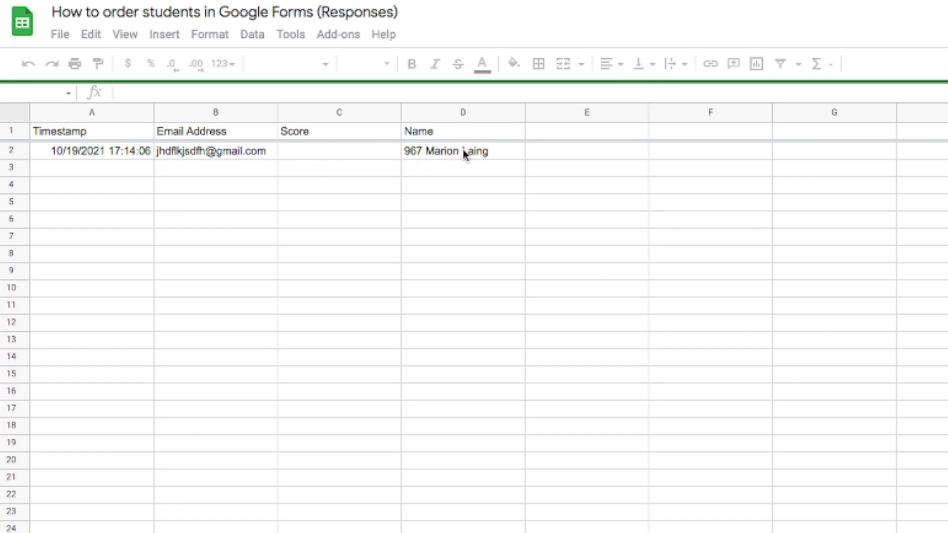
left_click(446, 155)
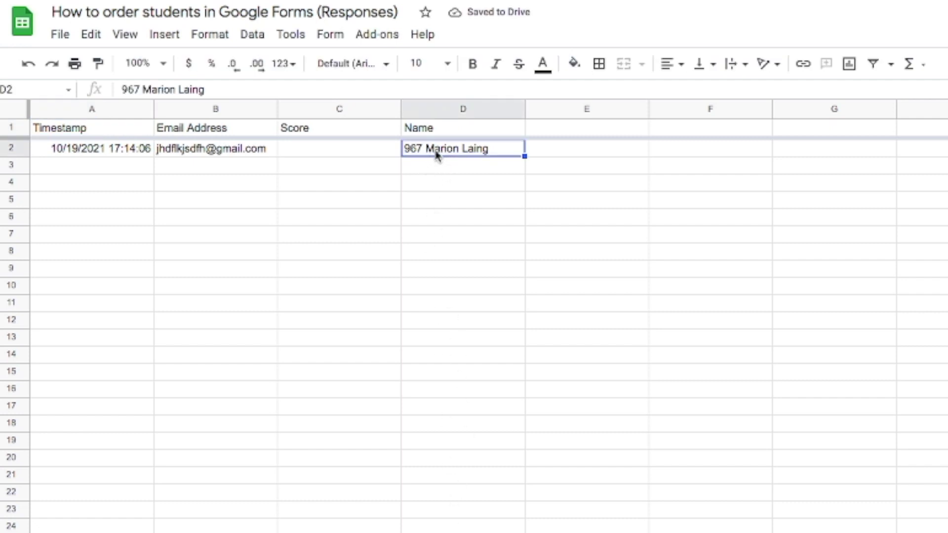
left_click(517, 114)
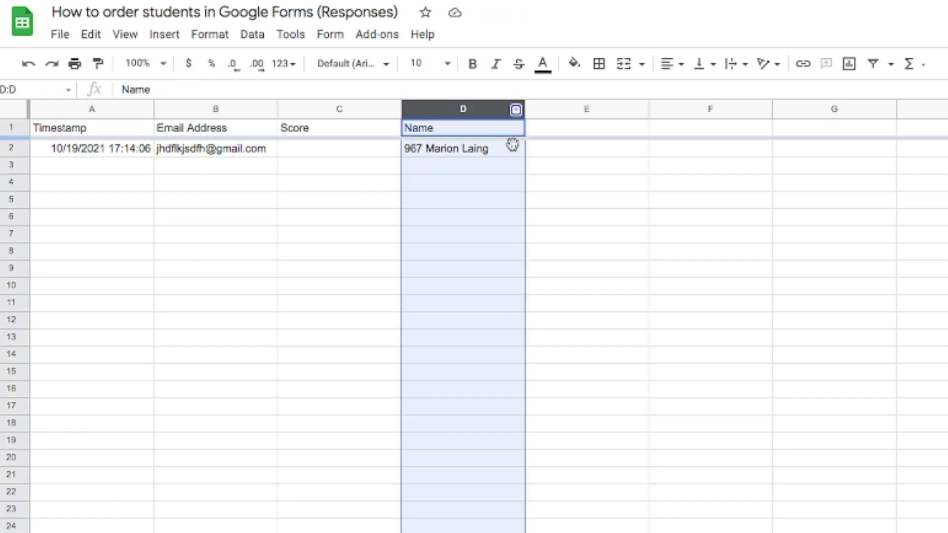
left_click(516, 111)
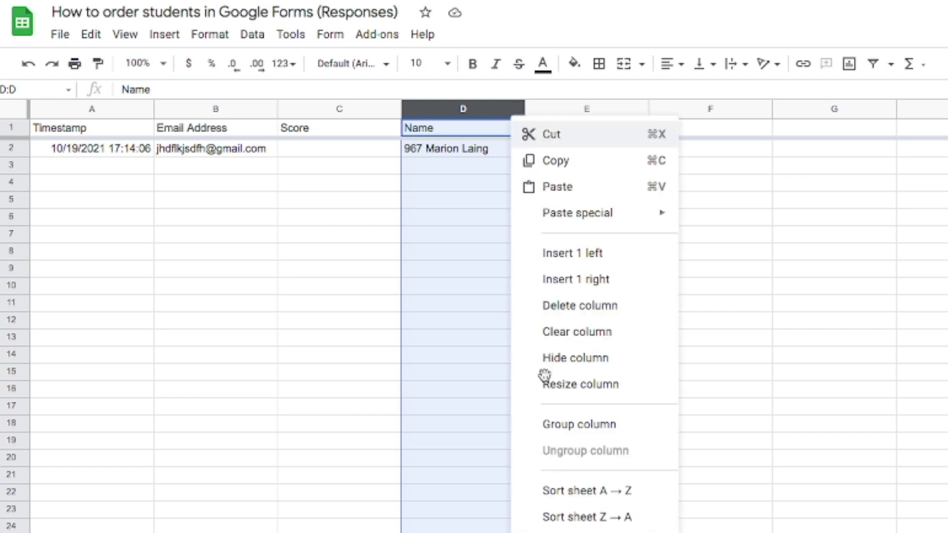